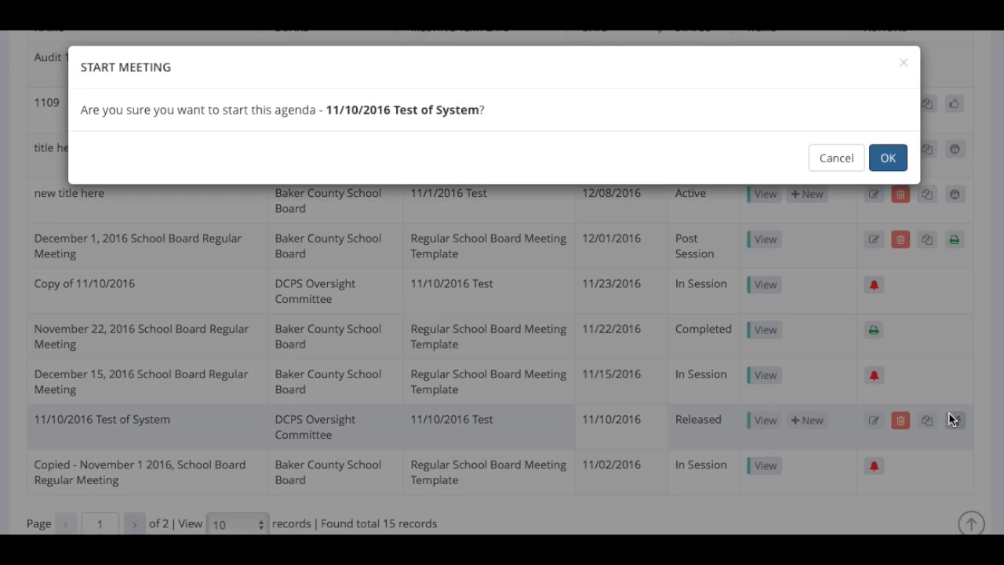
Step: Start the 11/10/2016 Test of System meeting and record both board members' attendance as Present
click(890, 165)
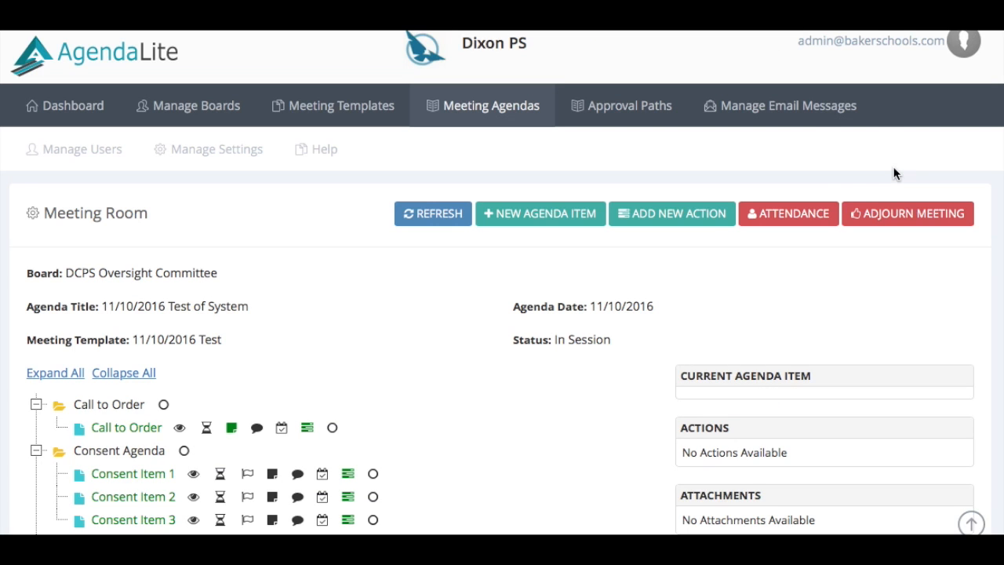
click(792, 215)
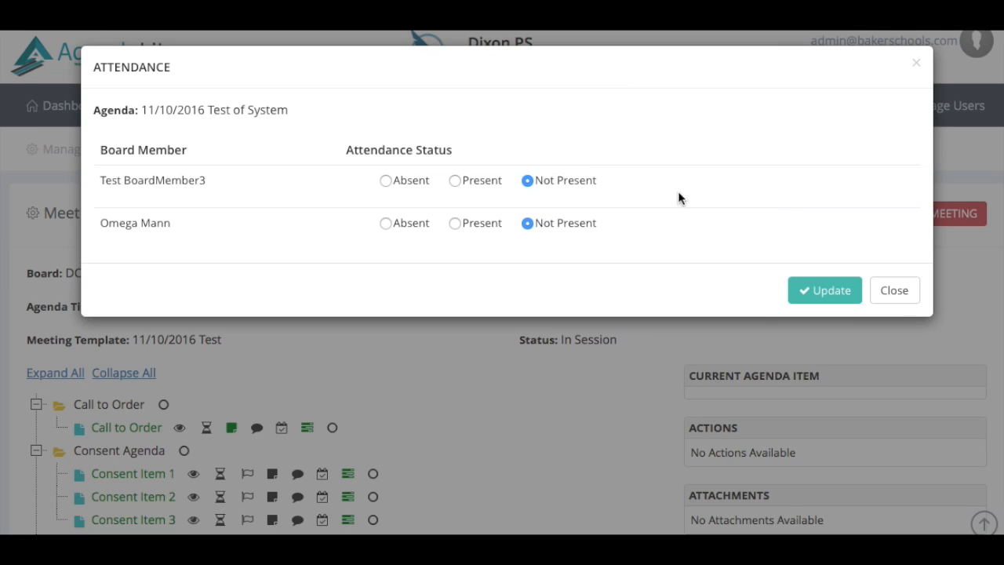
click(456, 182)
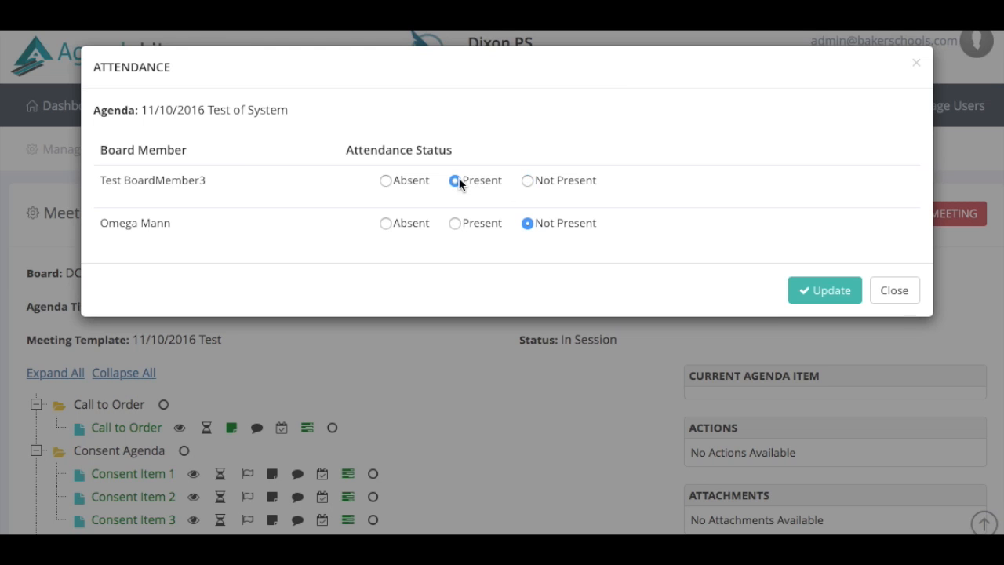
click(453, 223)
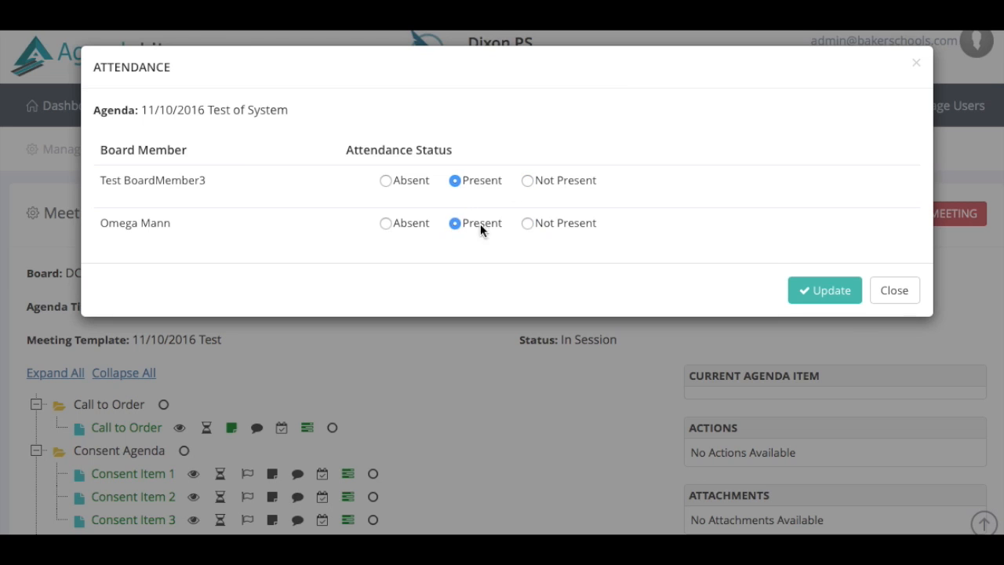
click(825, 302)
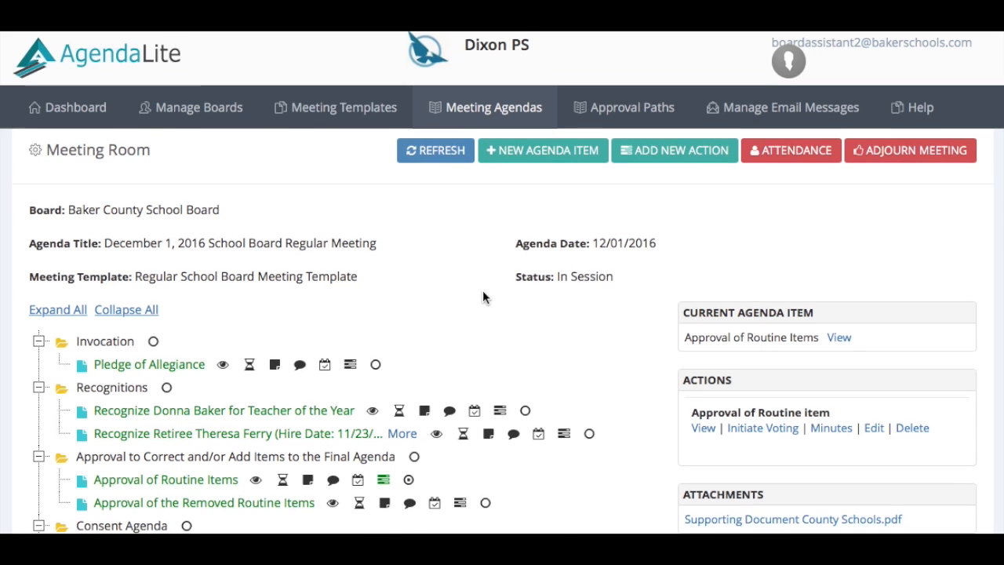
Step: Flag the Superintendent's Lab New Equipment petition under Discussion Consent Agenda to move it to the Consent category
scroll(482, 292, down, 3)
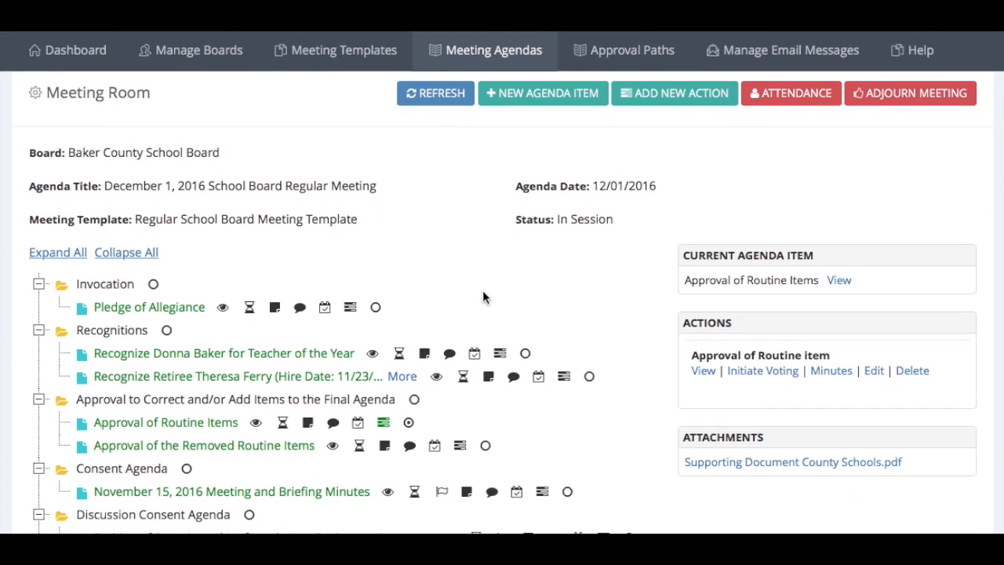
scroll(482, 297, down, 1)
scroll(483, 296, down, 2)
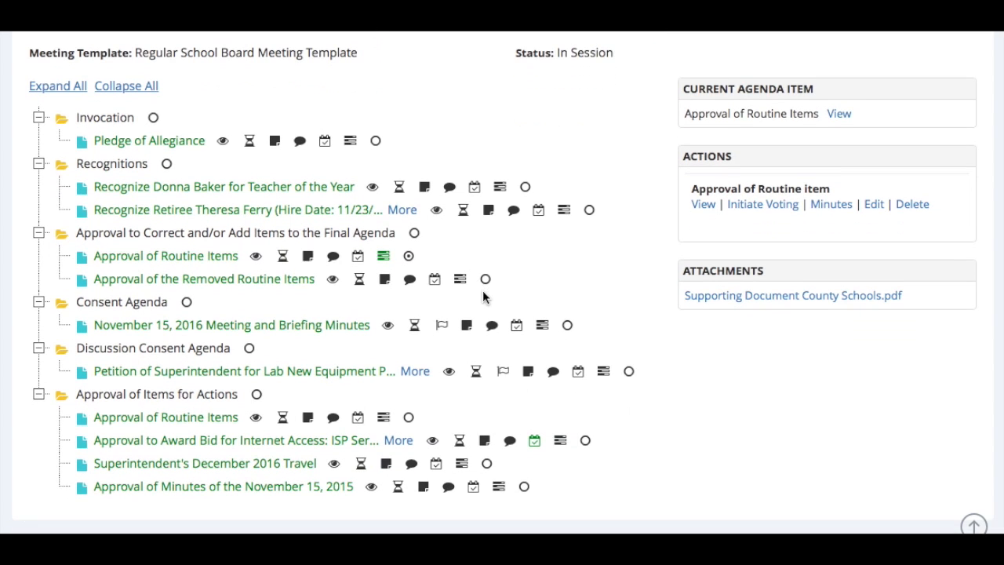
click(502, 372)
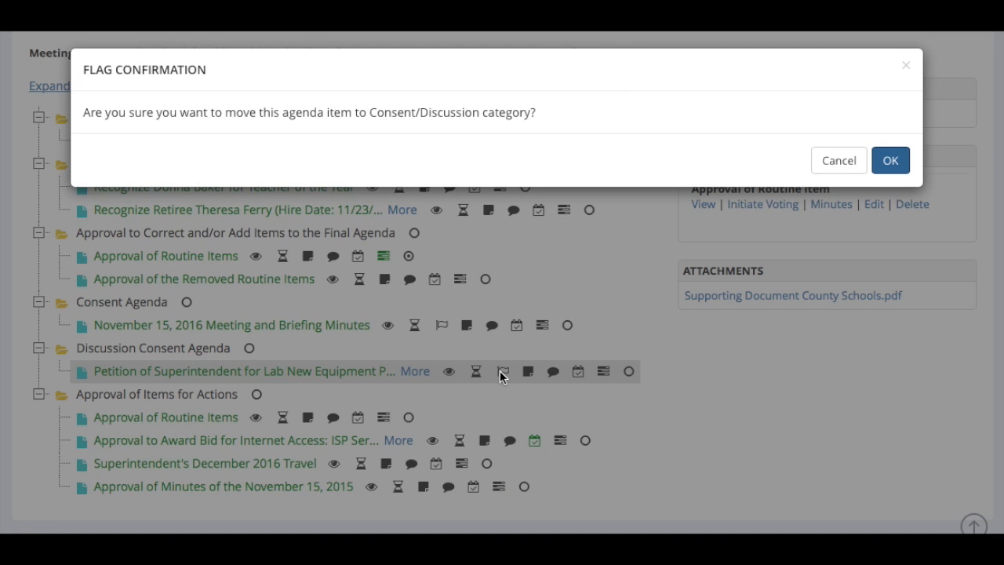
click(887, 162)
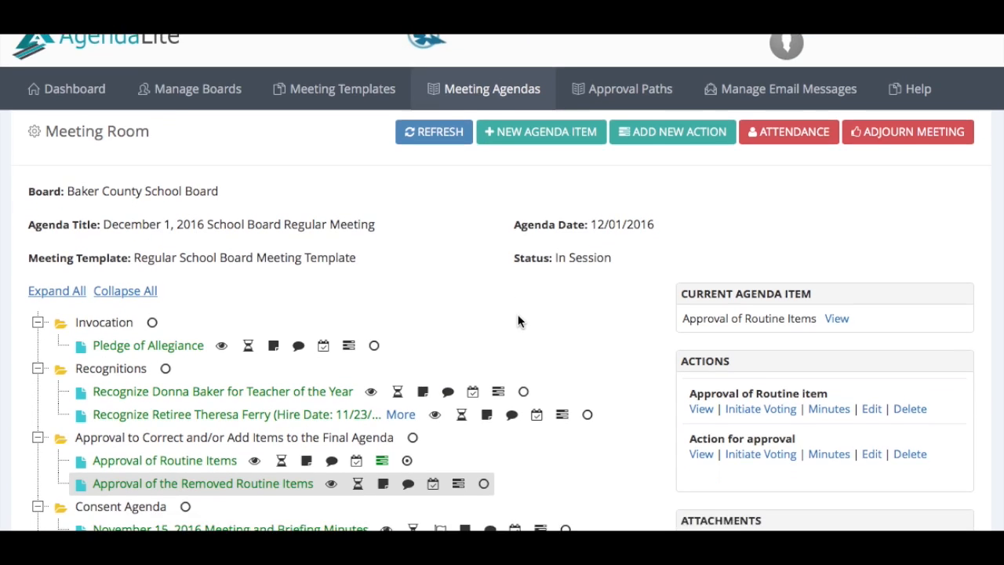
Step: Create an action for Approval of Routine Items under Approval of Items for Actions, with title and description "Approval of routine items"
scroll(517, 320, down, 2)
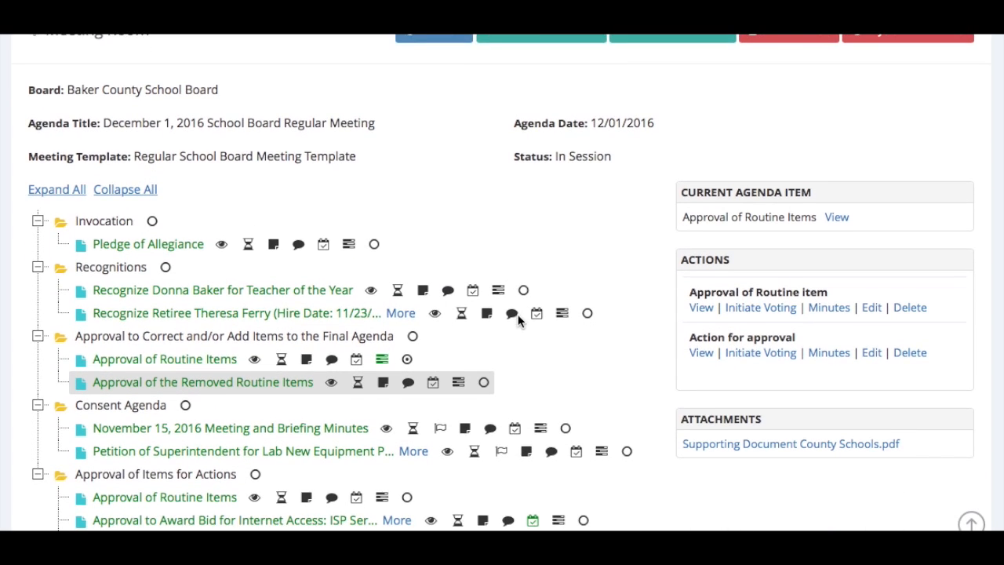
scroll(517, 320, down, 2)
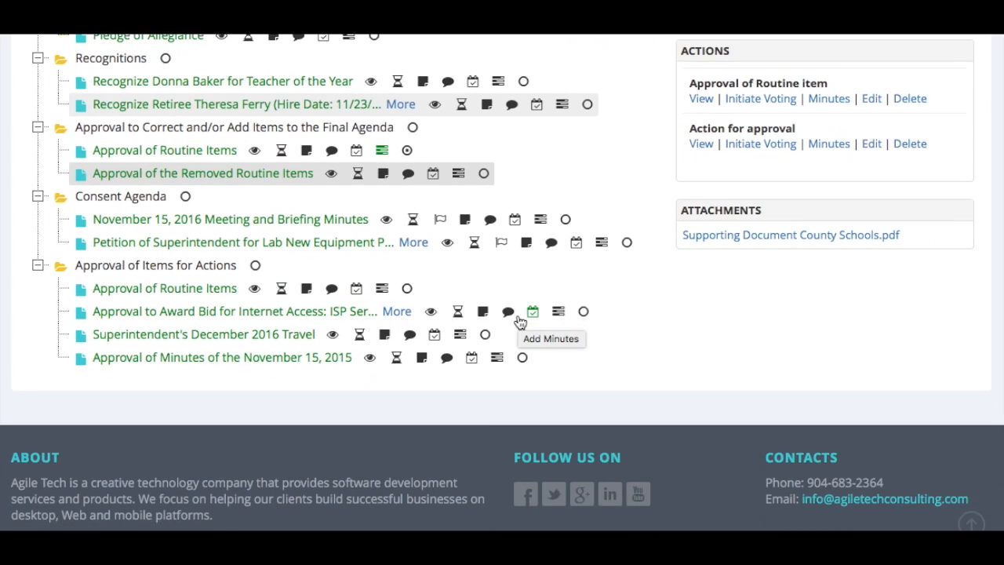
click(382, 286)
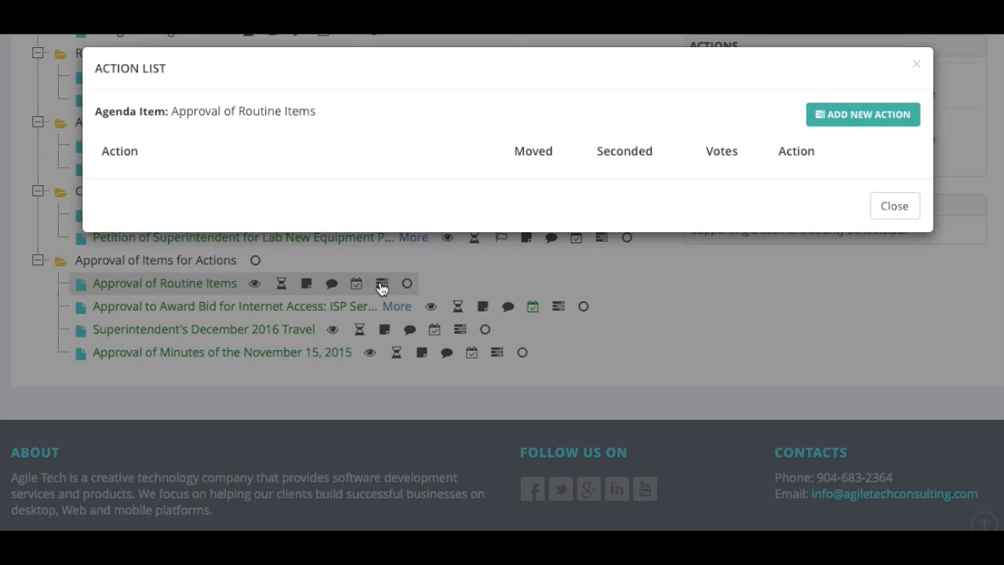
click(839, 115)
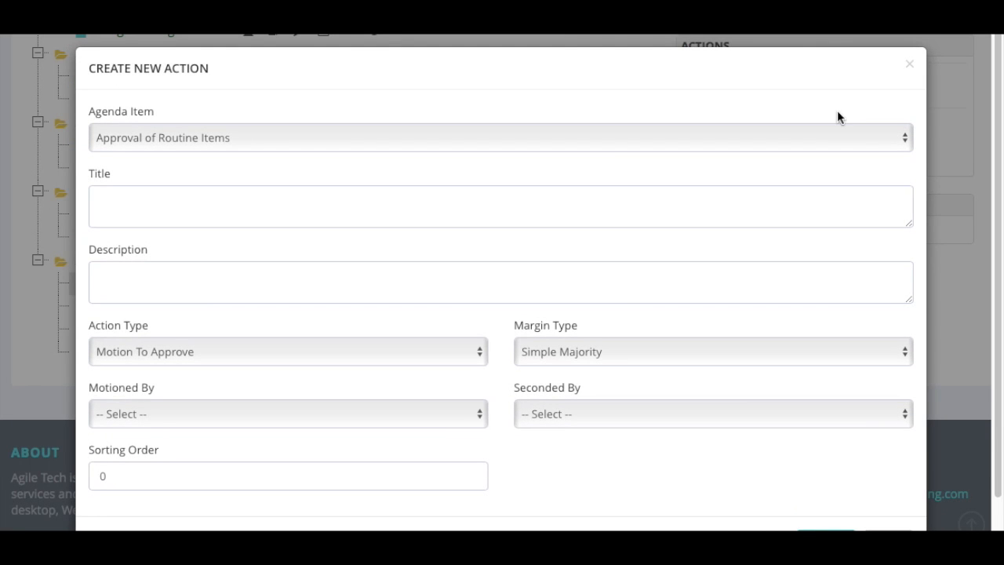
click(292, 205)
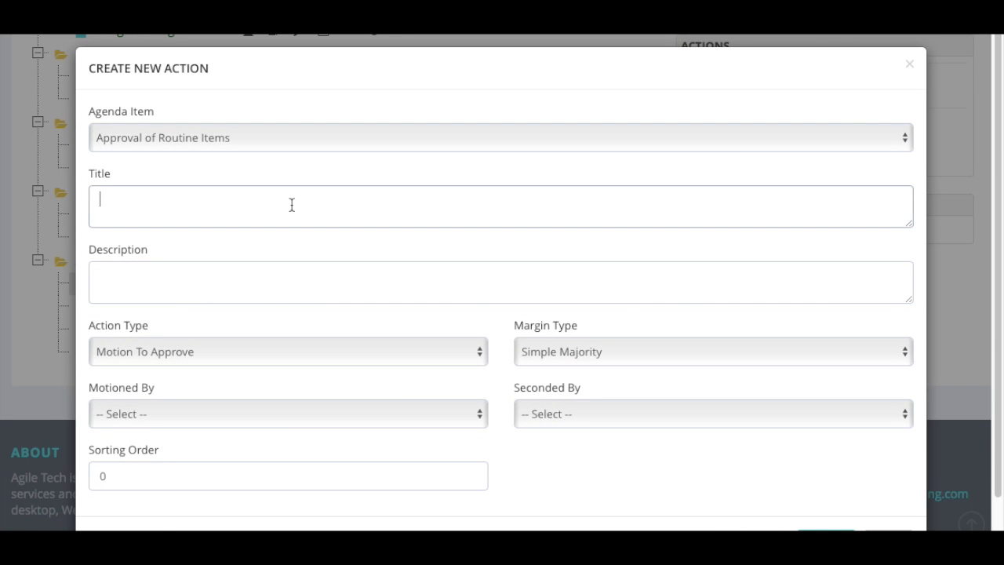
text(Approval of routine )
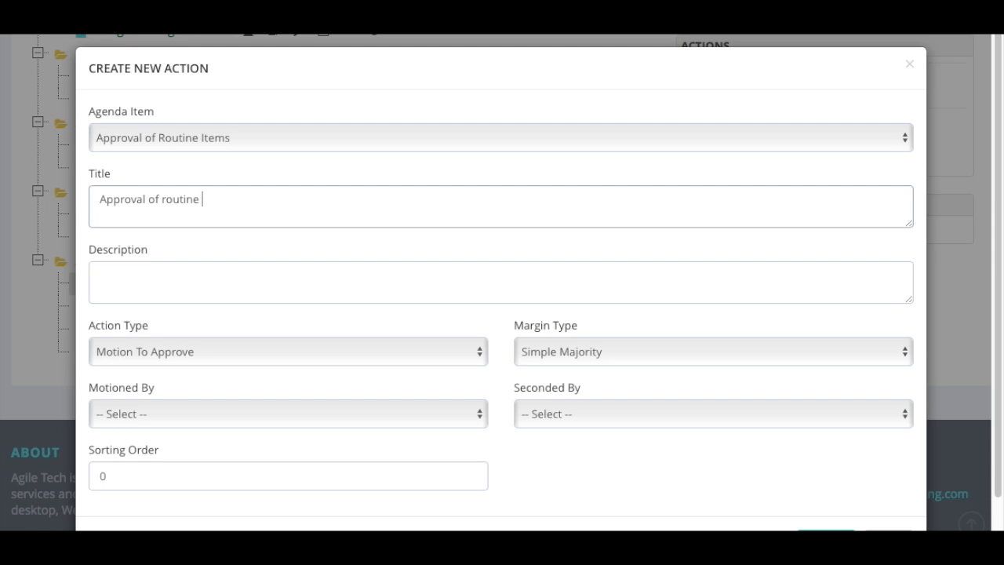
text(items)
click(136, 270)
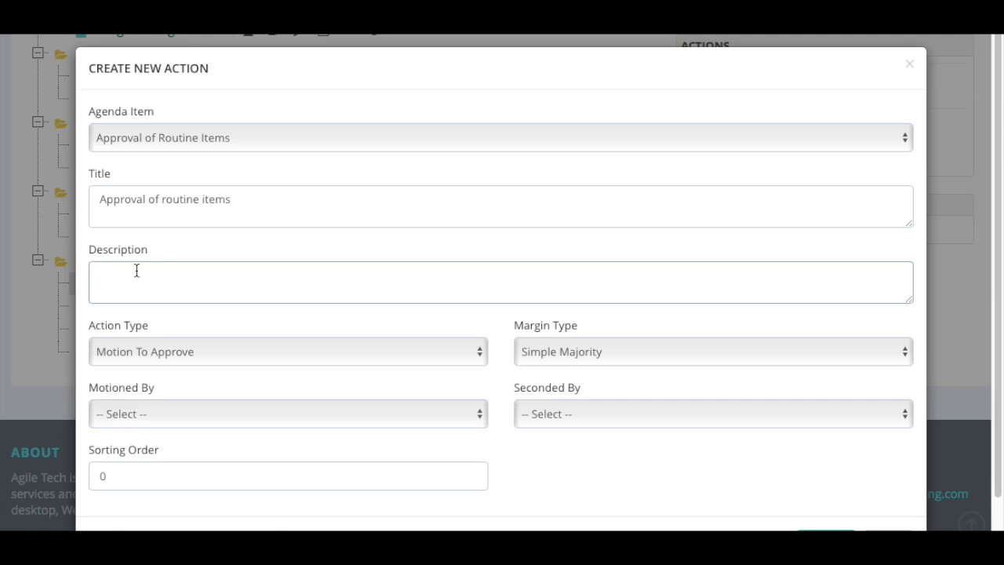
text(Approval of routine items)
Step: Set the first test board member as mover and the second as seconder, save the action and close the action list
click(476, 419)
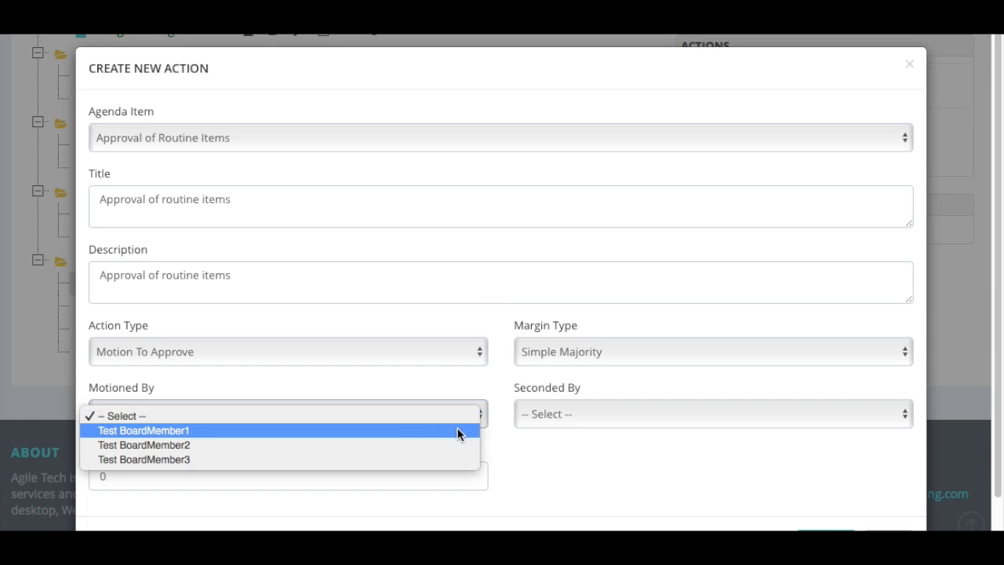
click(460, 434)
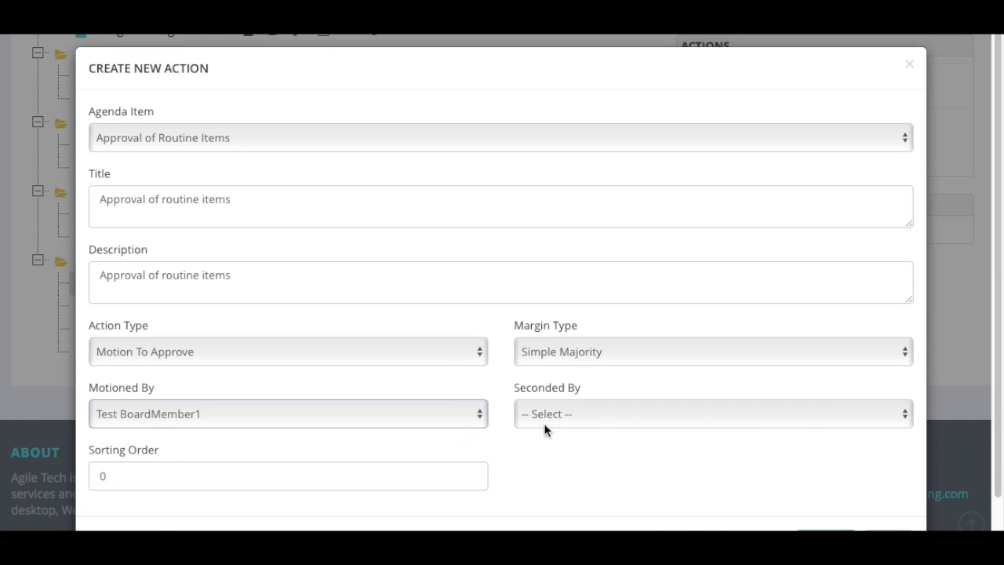
click(900, 416)
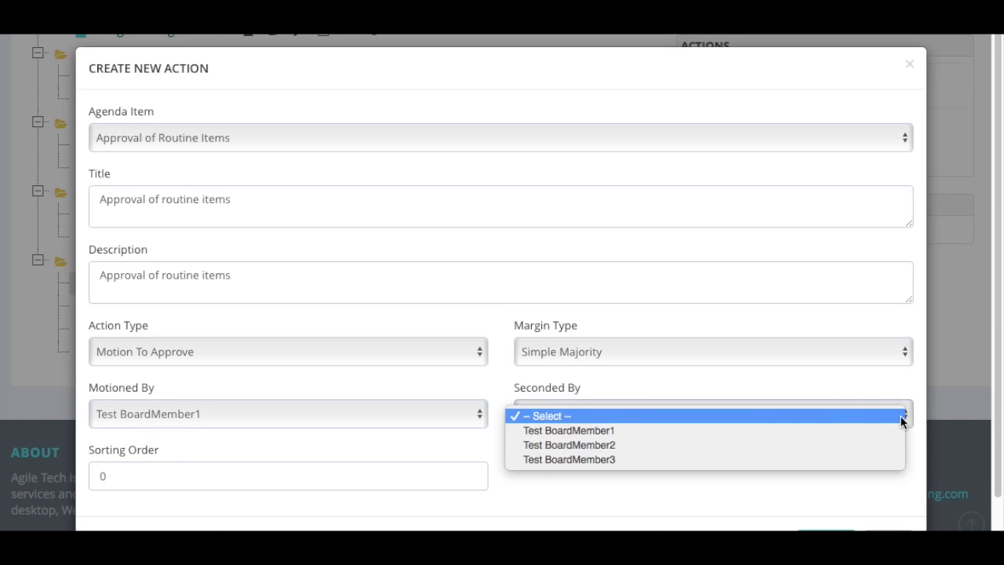
click(862, 446)
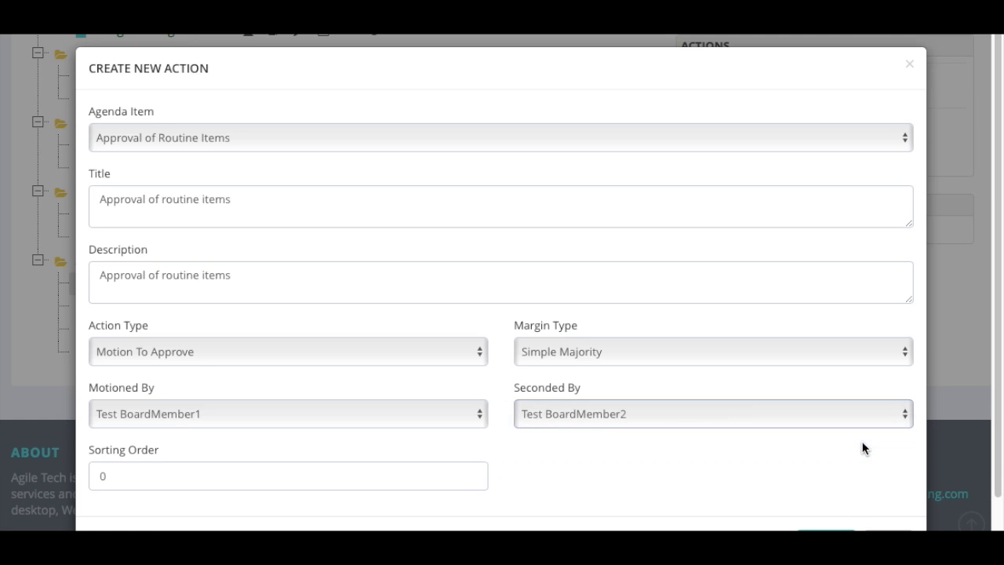
scroll(861, 448, down, 2)
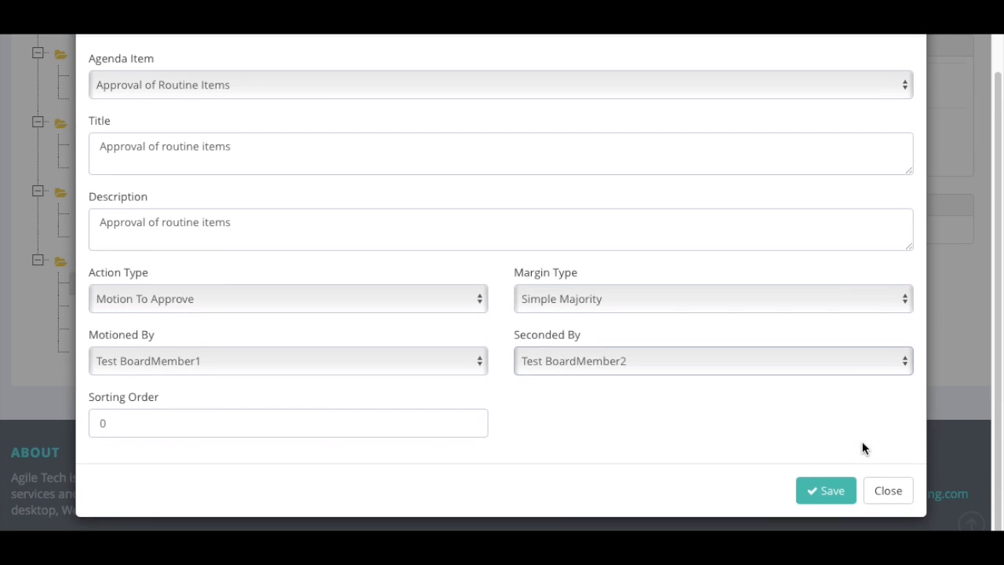
click(832, 495)
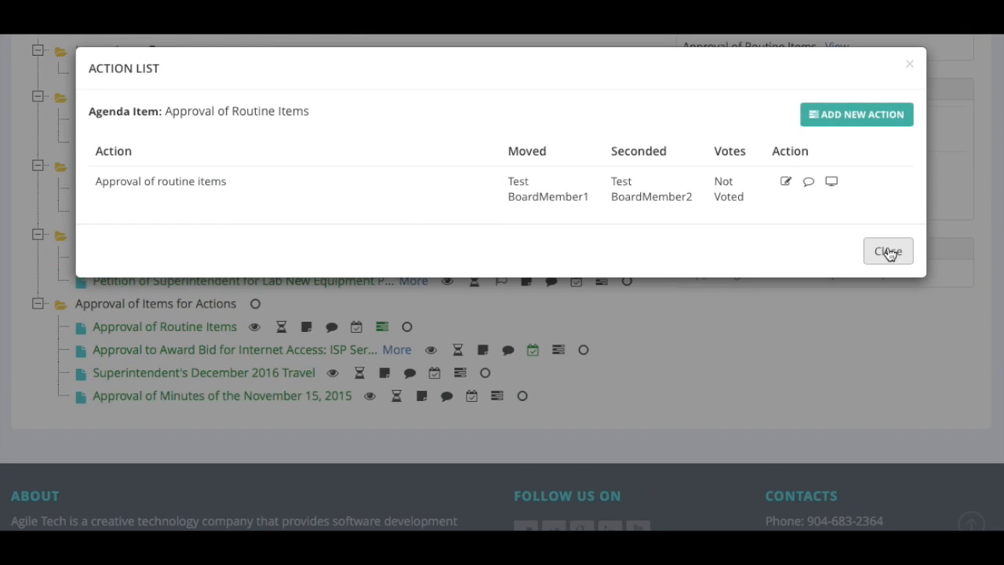
click(887, 251)
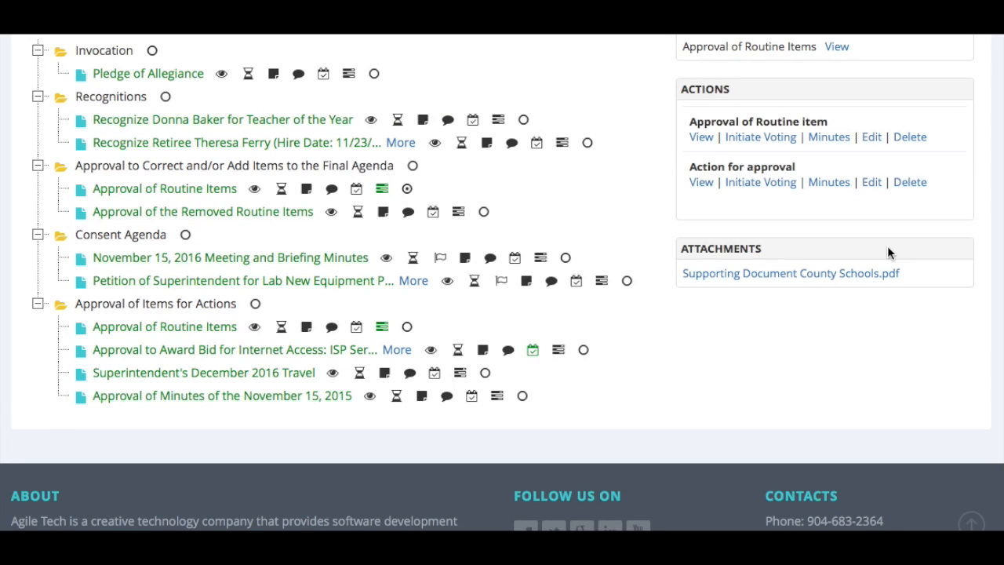
Step: Open the December 1, 2016 School Board Regular Meeting and initiate voting on its Approval of Routine item action
scroll(887, 245, up, 2)
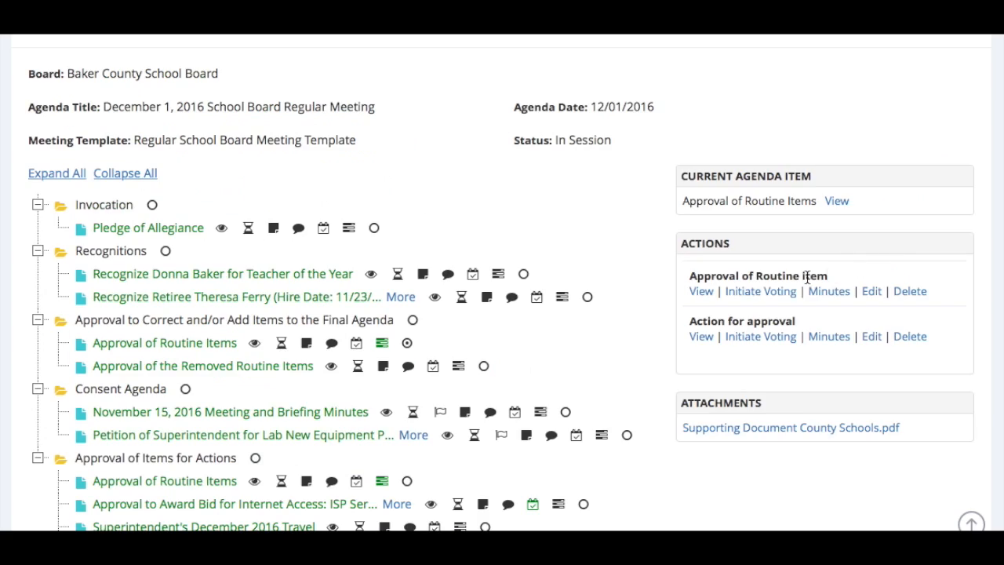
click(759, 295)
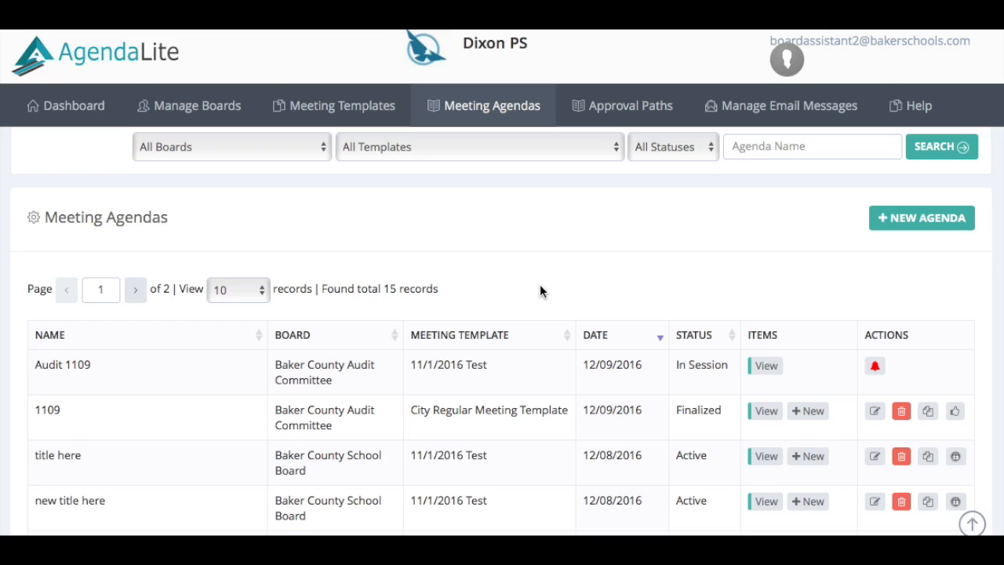
scroll(540, 286, down, 3)
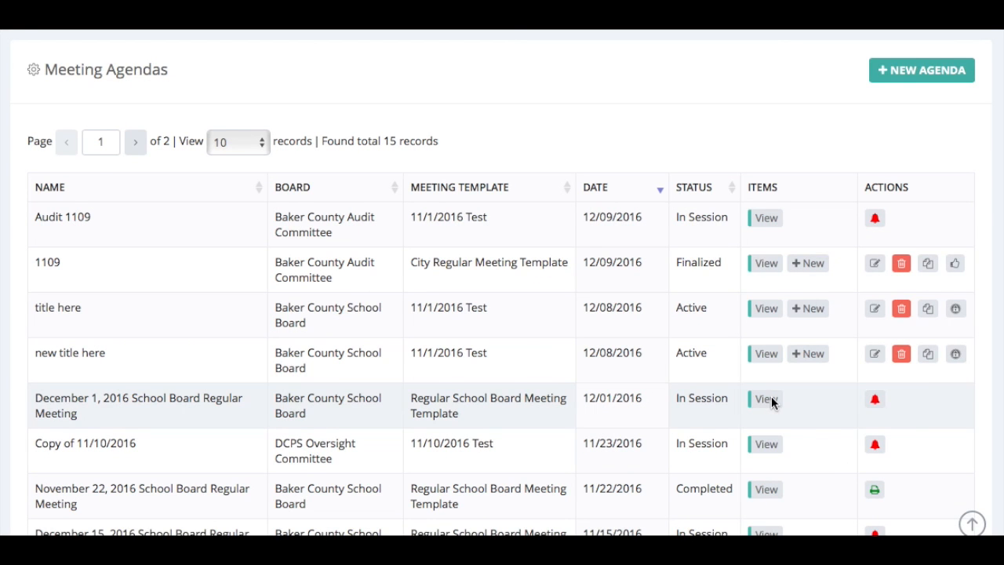
click(766, 399)
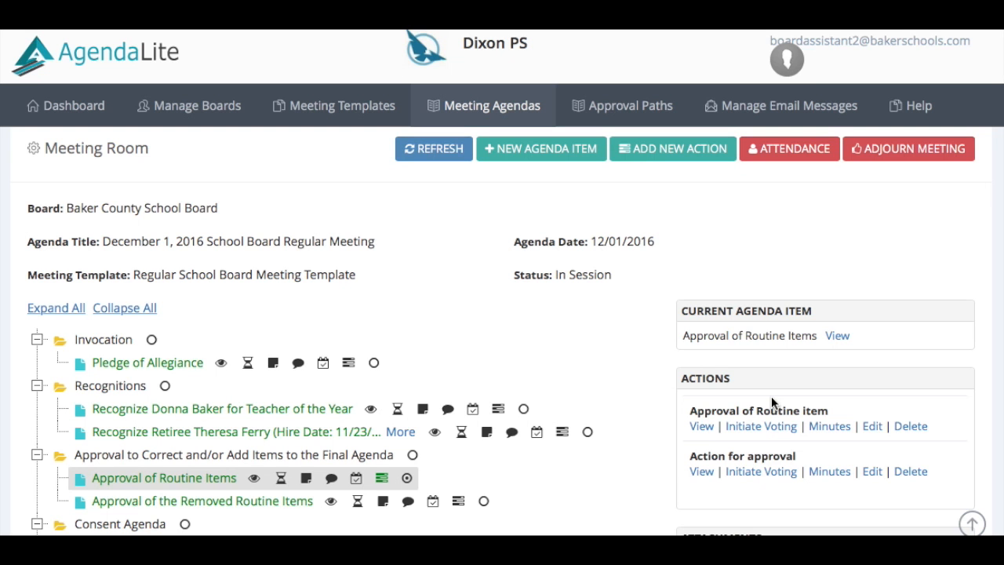
scroll(770, 396, down, 1)
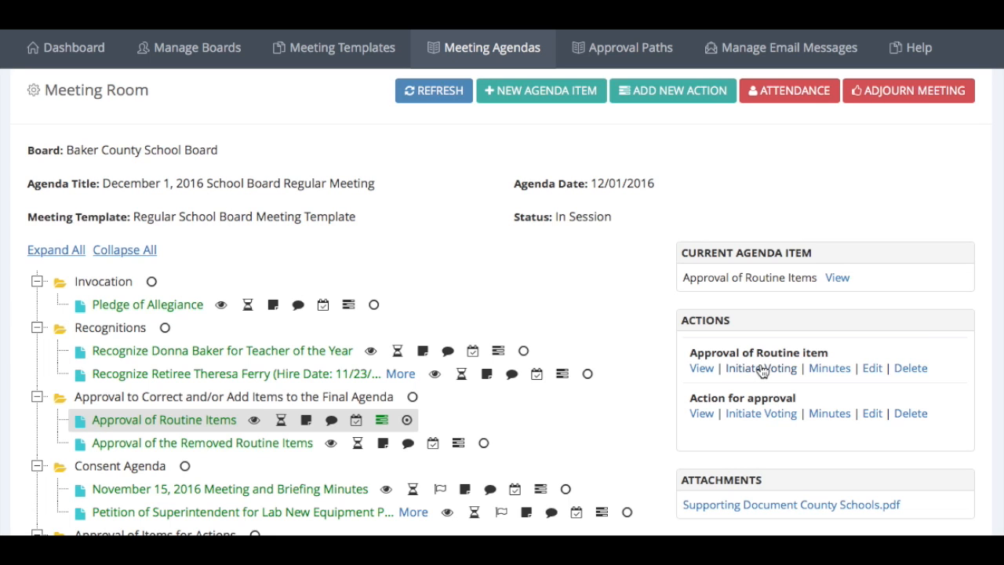
click(760, 368)
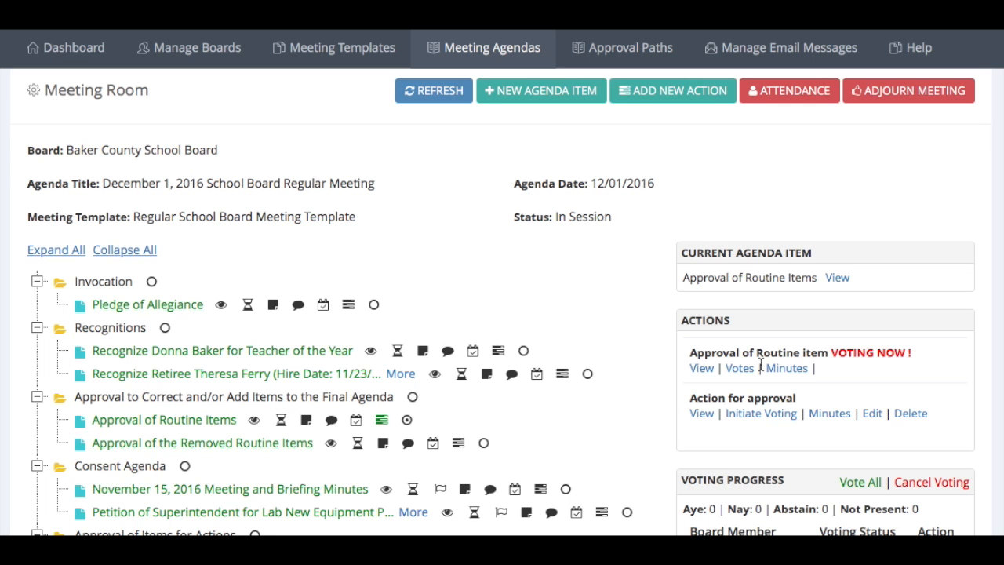
Step: Review the Approval of Routine item voting results, and view the current agenda item in the board member's meeting room
click(739, 367)
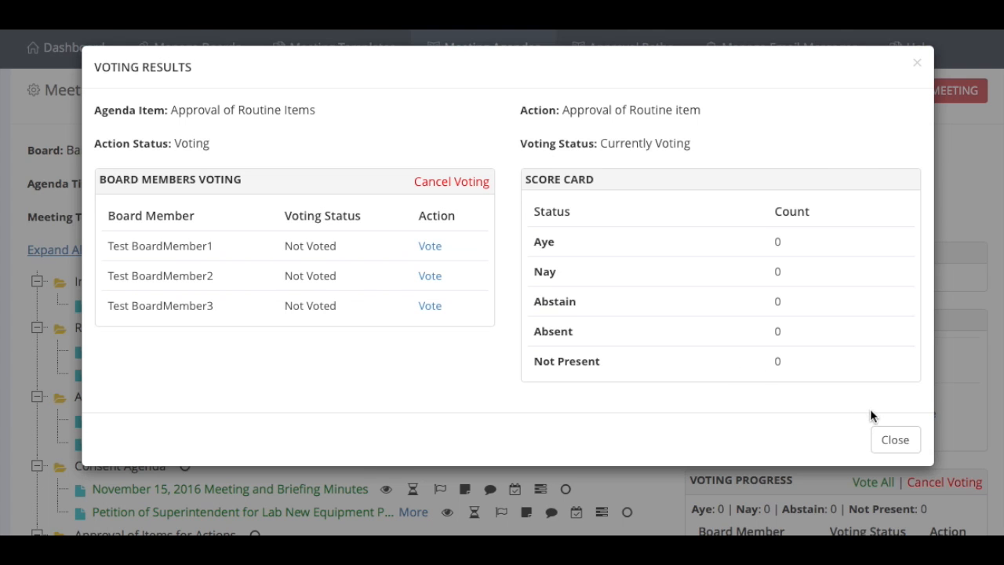
click(894, 441)
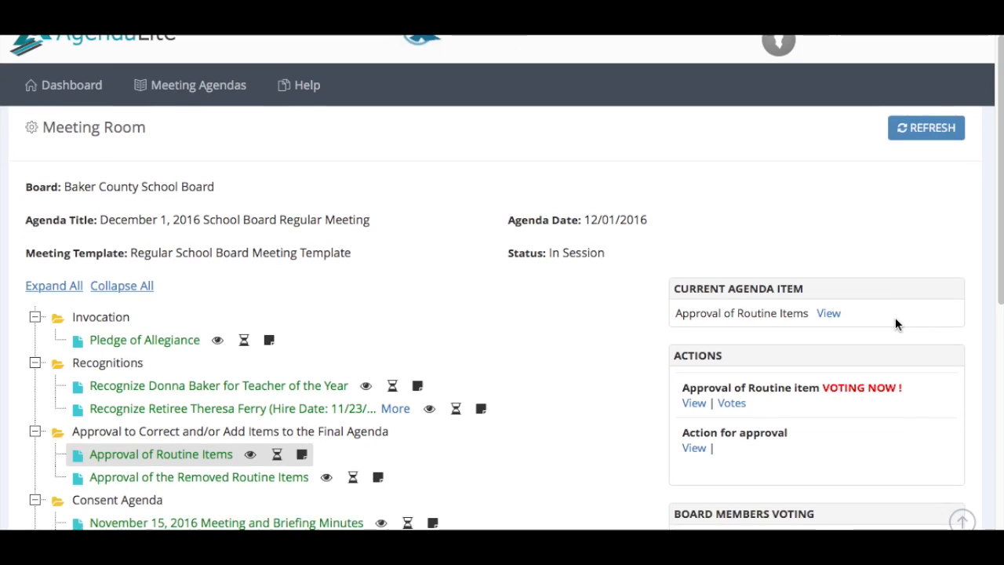
scroll(896, 324, down, 5)
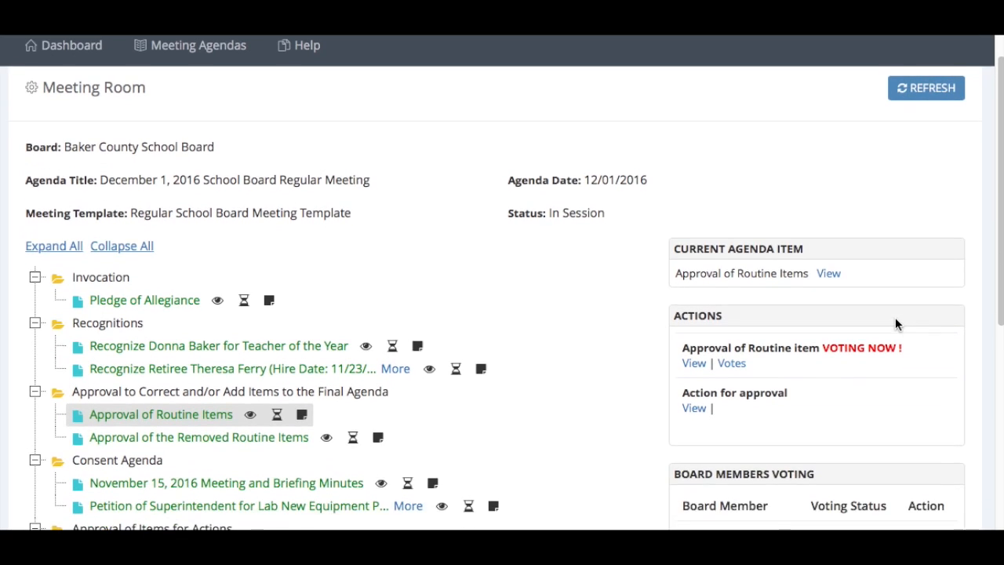
scroll(896, 323, down, 2)
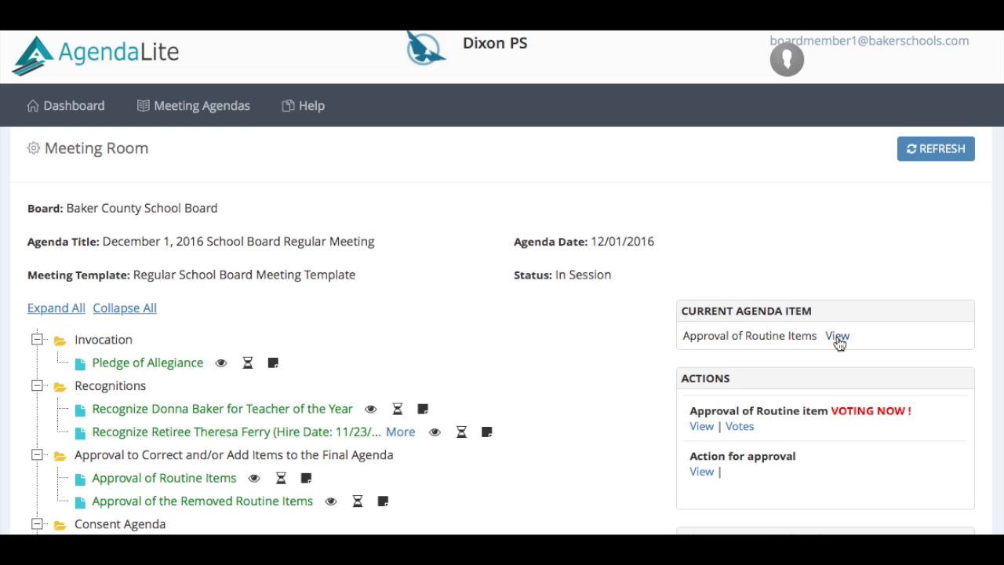
click(837, 336)
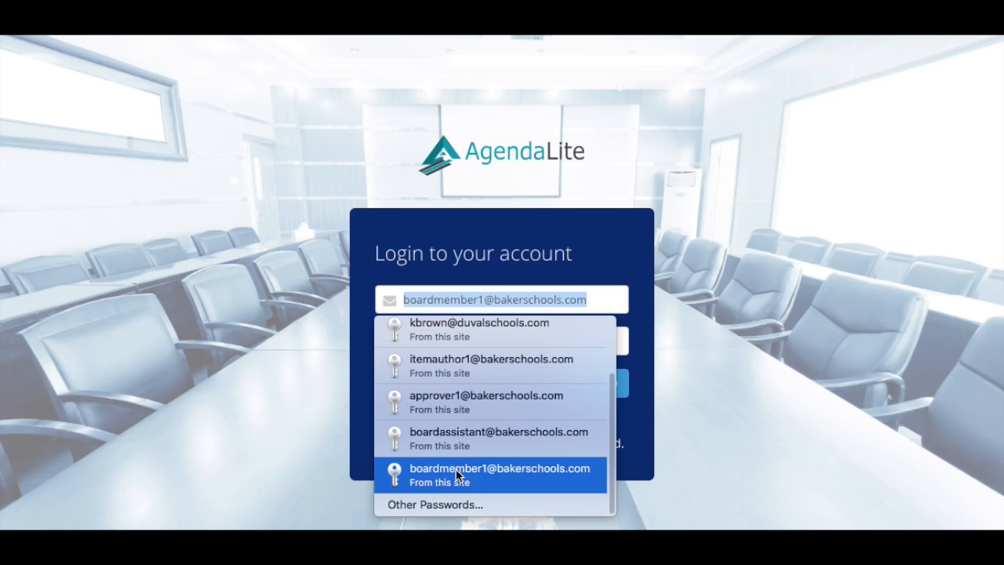
Step: Log in as the first test board member using the saved account e-mail and password
click(457, 472)
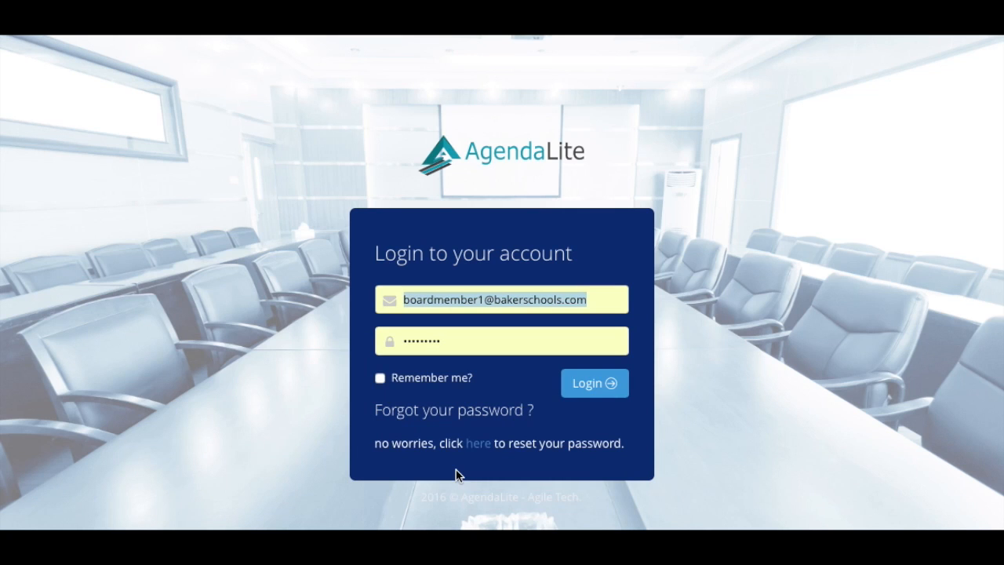
click(578, 388)
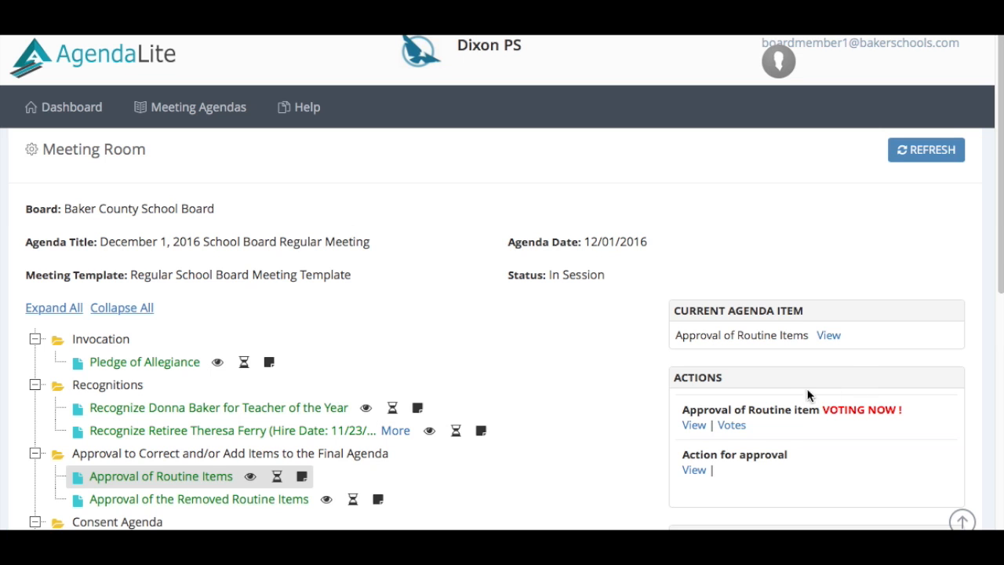
Step: Review the action details and the voting results of the Approval of Routine item action in the meeting room
click(695, 425)
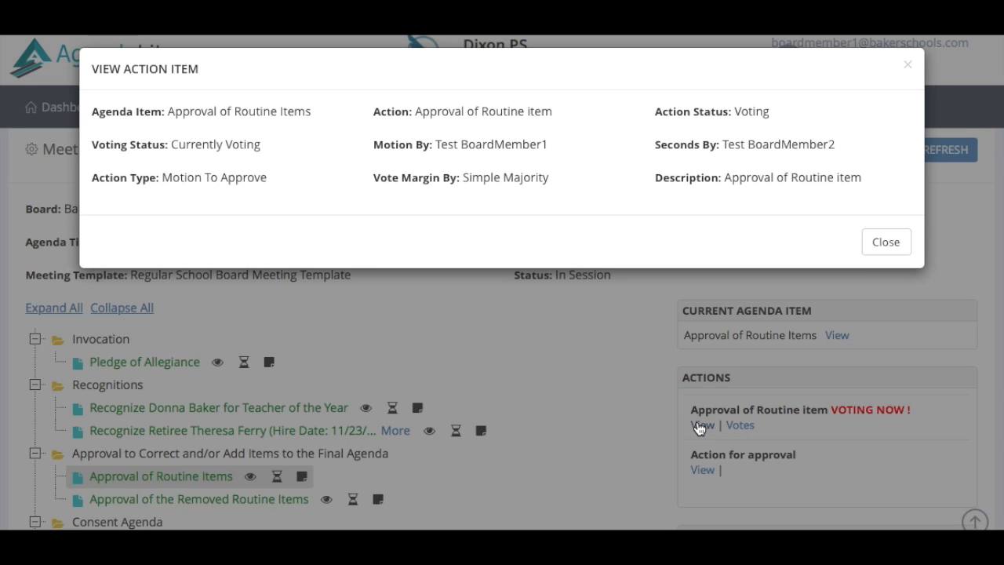
click(884, 245)
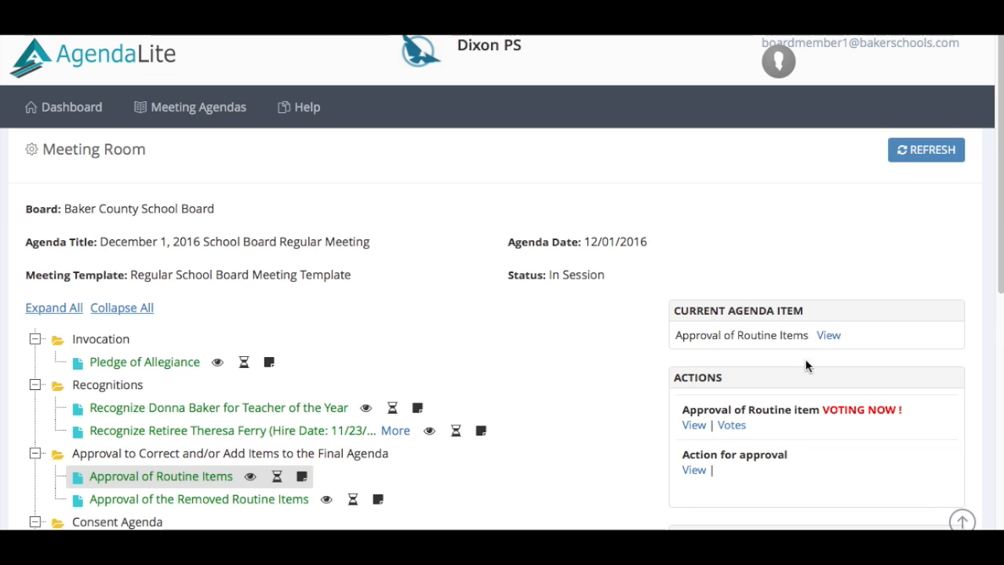
click(736, 427)
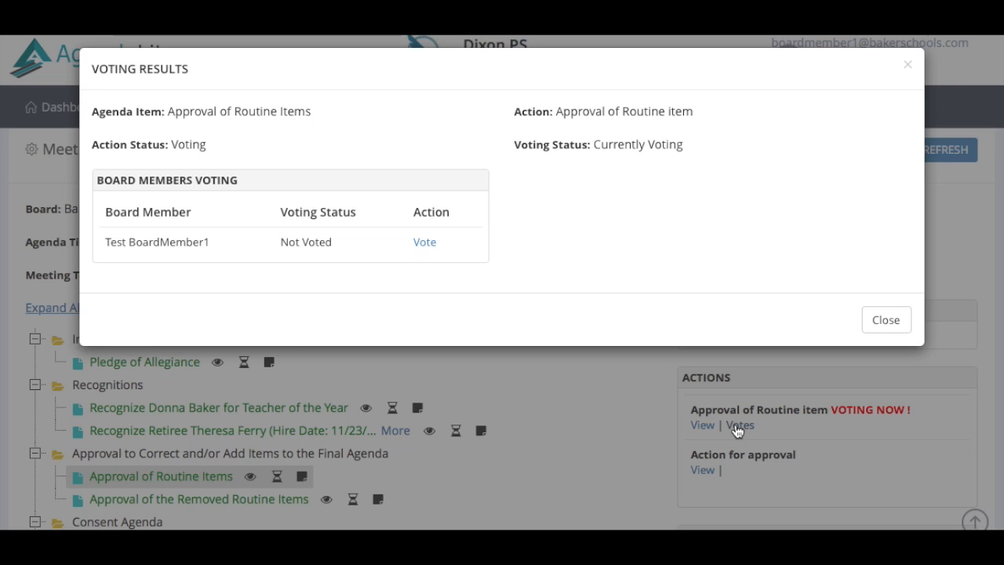
click(896, 320)
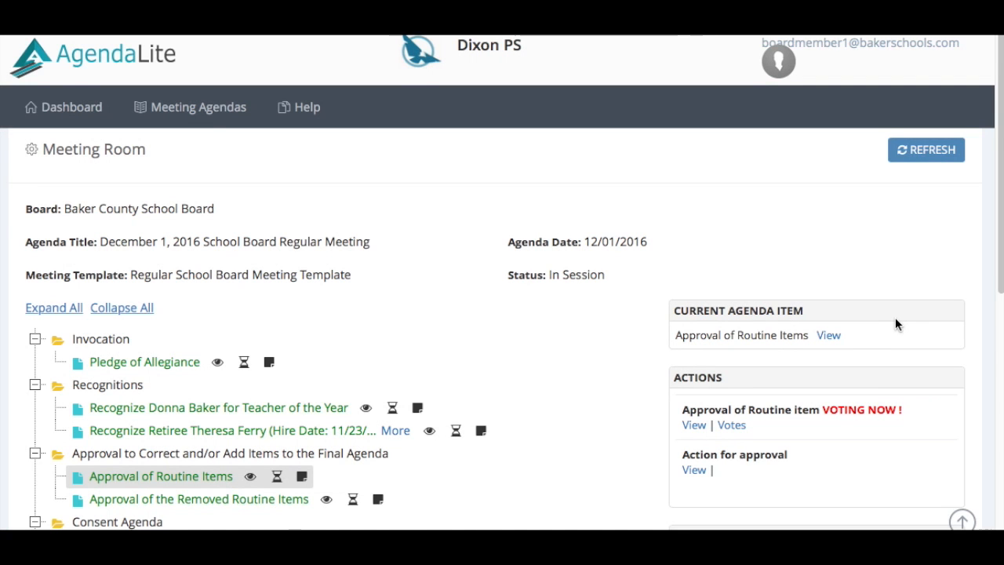
Step: Cast an Aye vote on the Approval of Routine item action as the first test board member
scroll(896, 324, down, 1)
scroll(896, 324, down, 3)
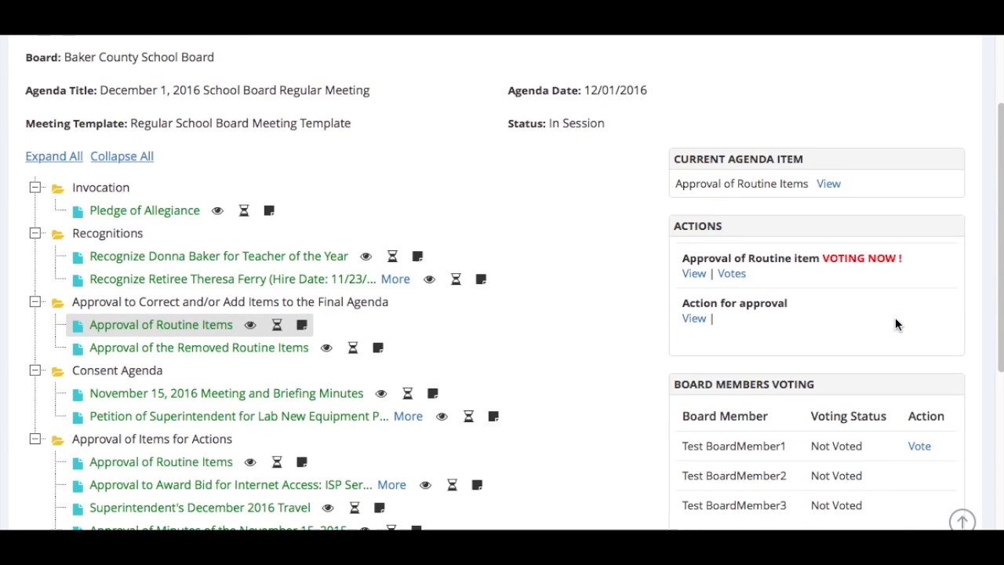
scroll(896, 324, down, 1)
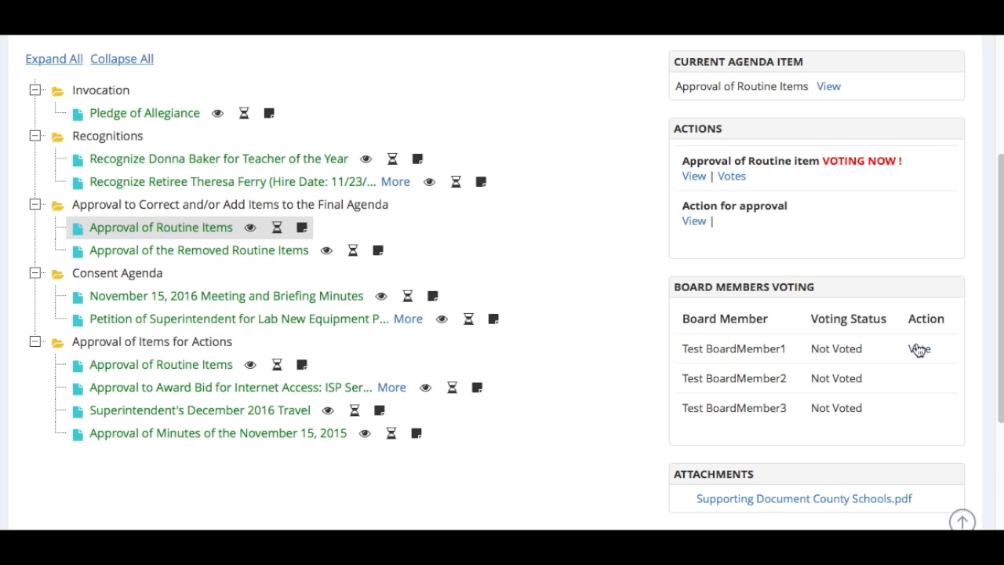
click(919, 350)
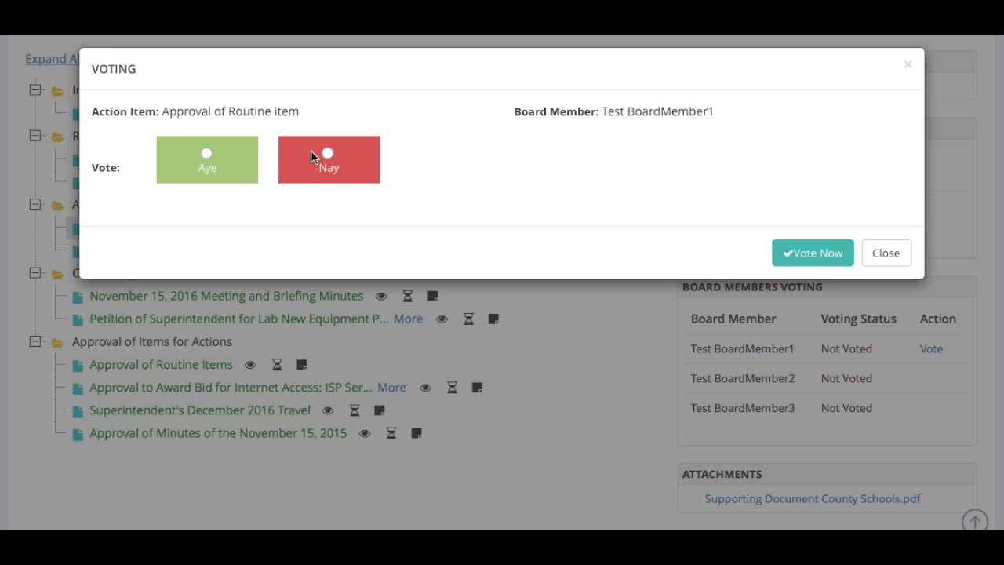
click(206, 153)
click(807, 251)
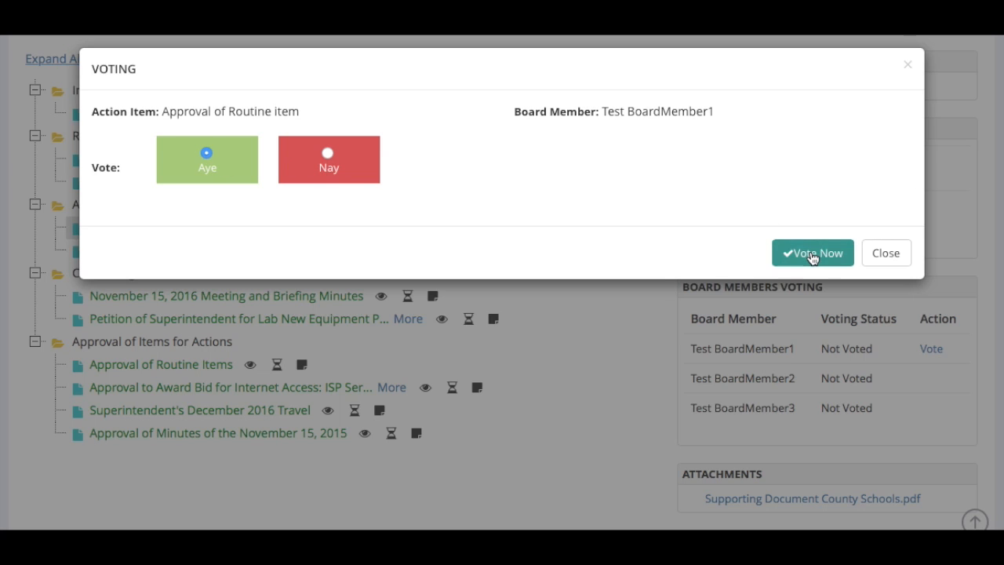